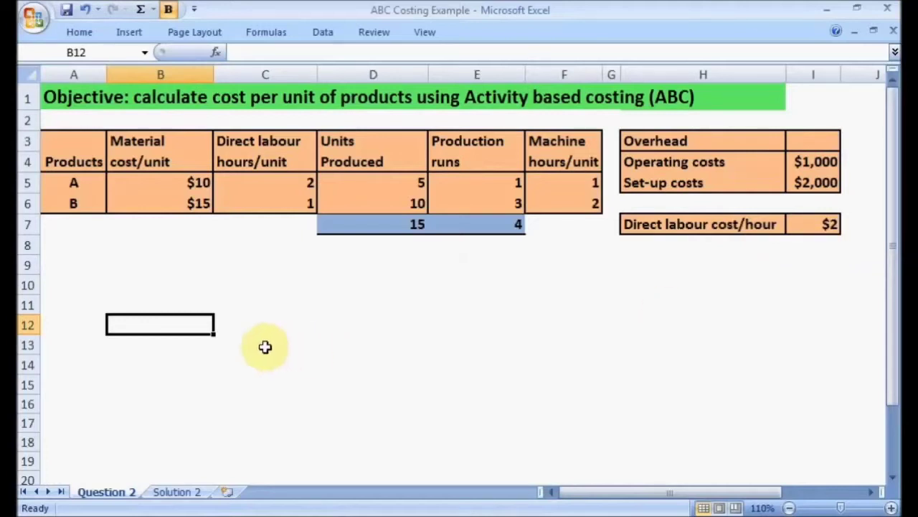
# Step: On the Solution 2 sheet, calculate Direct Material with =10*5 for product A and =15*10 for product B
pyautogui.click(172, 494)
pyautogui.click(76, 308)
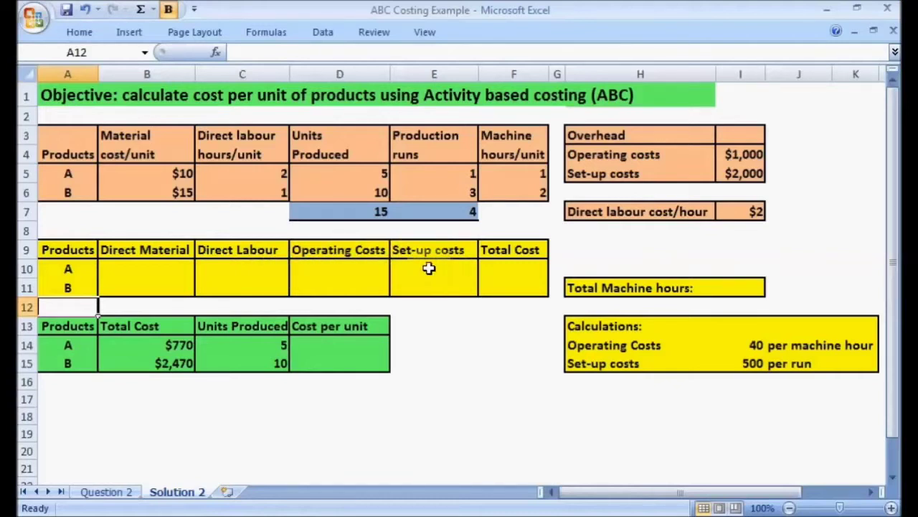
pyautogui.click(153, 268)
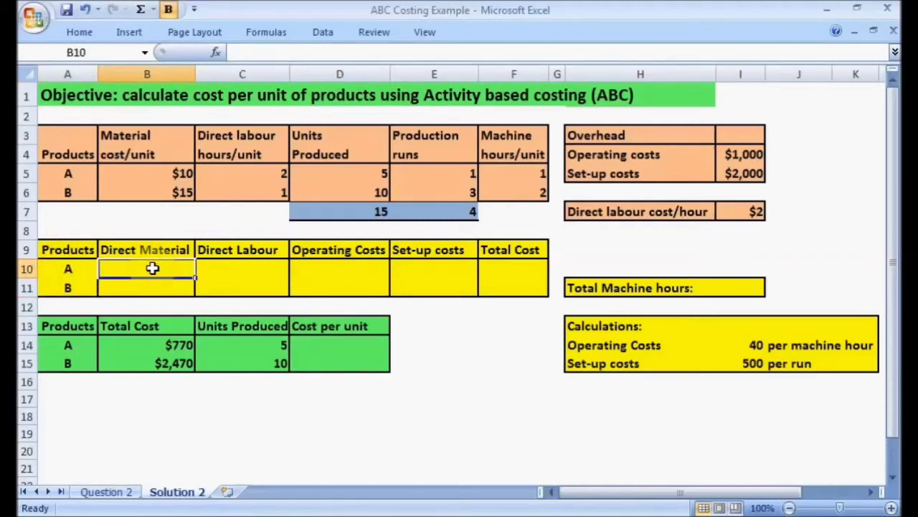
pyautogui.write('=10*5')
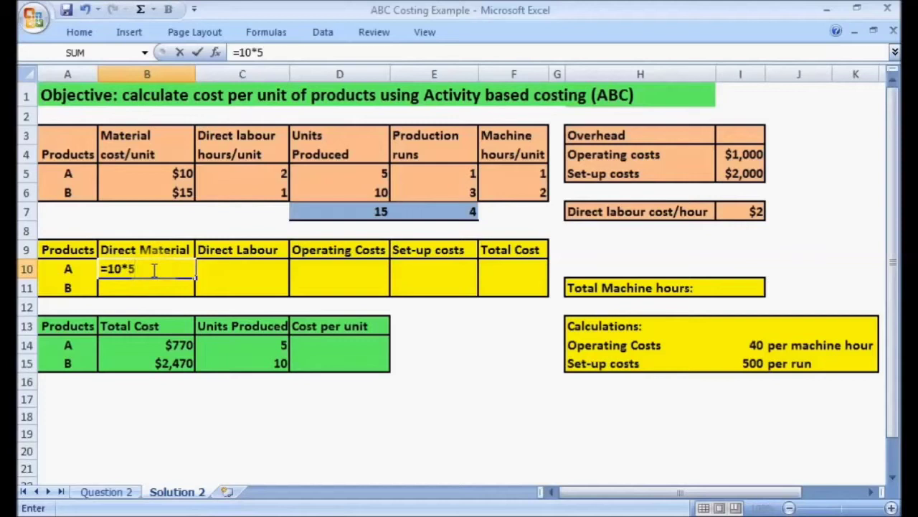
pyautogui.press('Return')
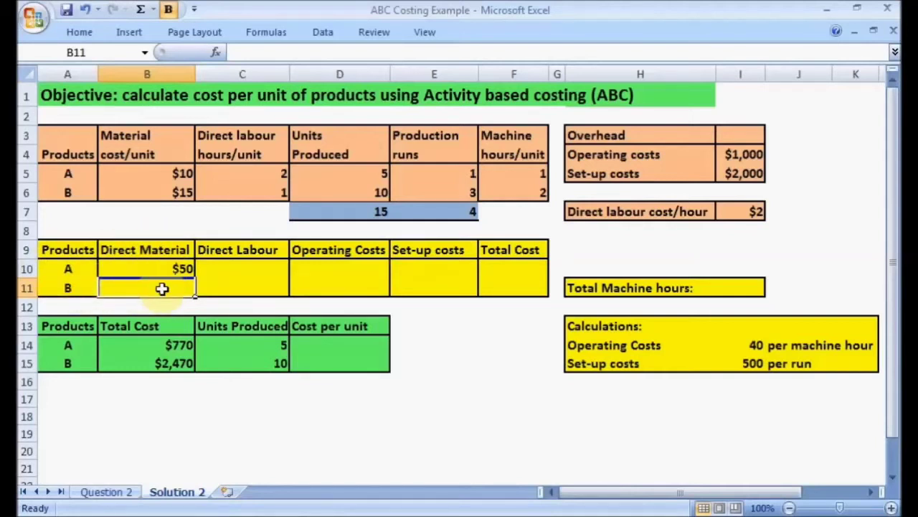
pyautogui.write('=15*10')
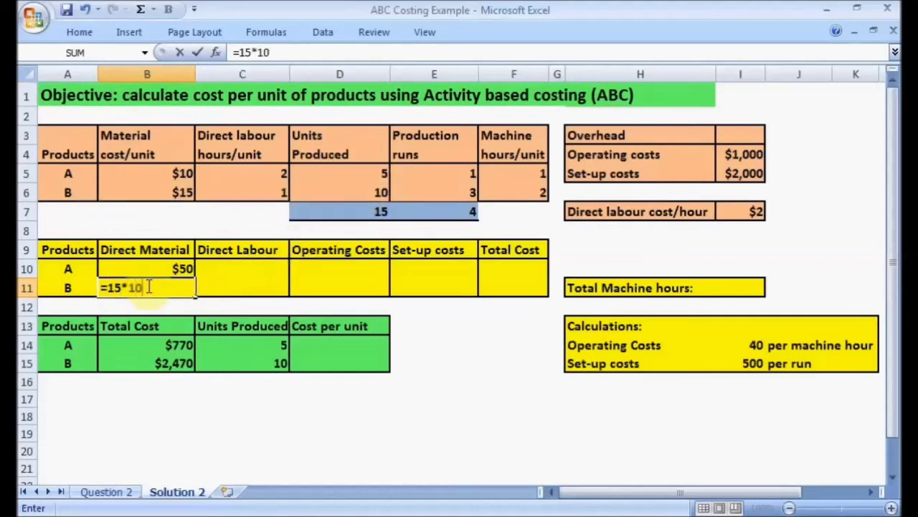
pyautogui.press('Return')
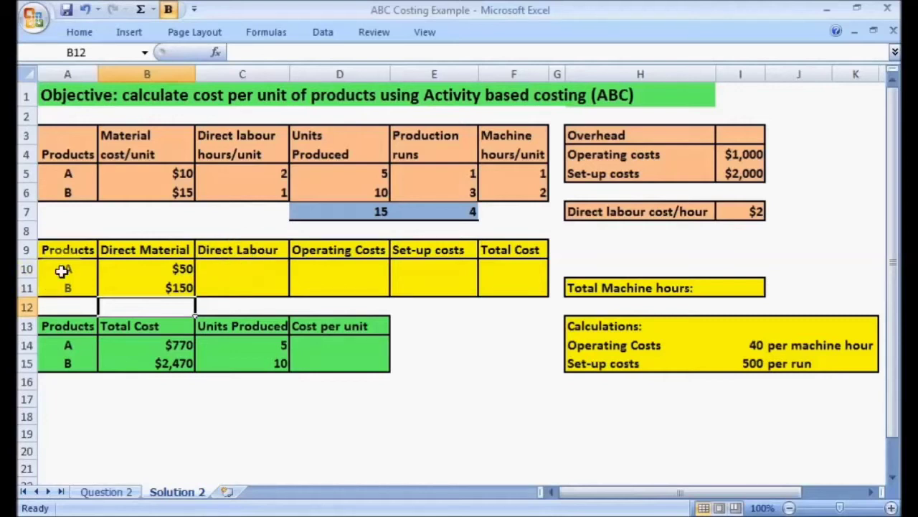
# Step: Calculate Direct Labour with =2*5*2 for product A and =1*10*2 for product B
pyautogui.click(228, 268)
pyautogui.write('=2*5*2')
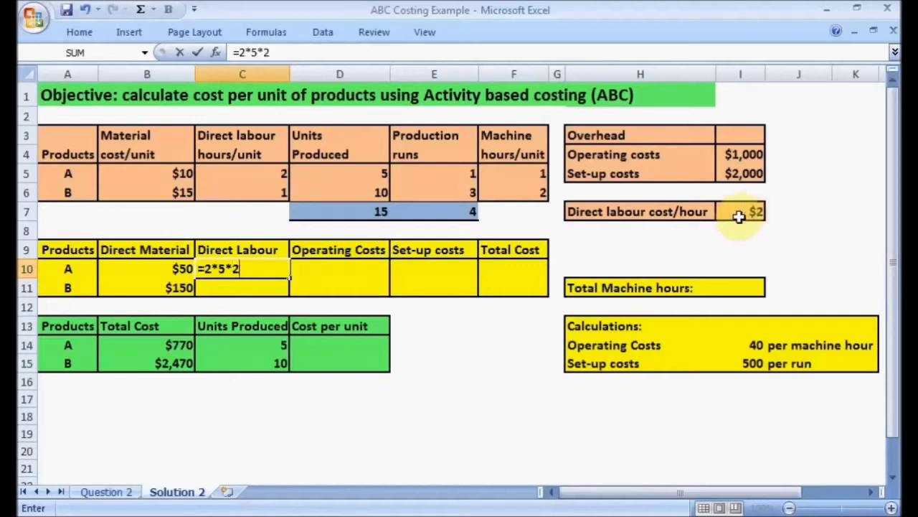
pyautogui.press('Return')
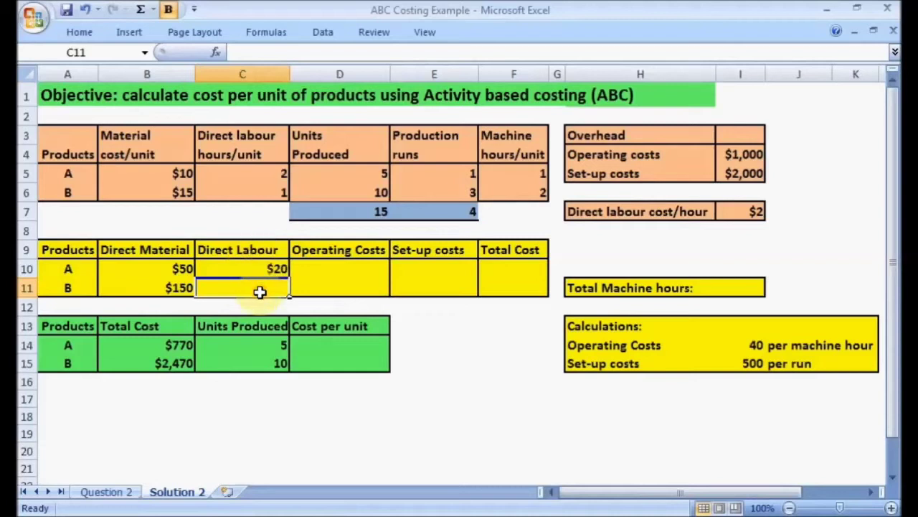
pyautogui.write('=1*10*2')
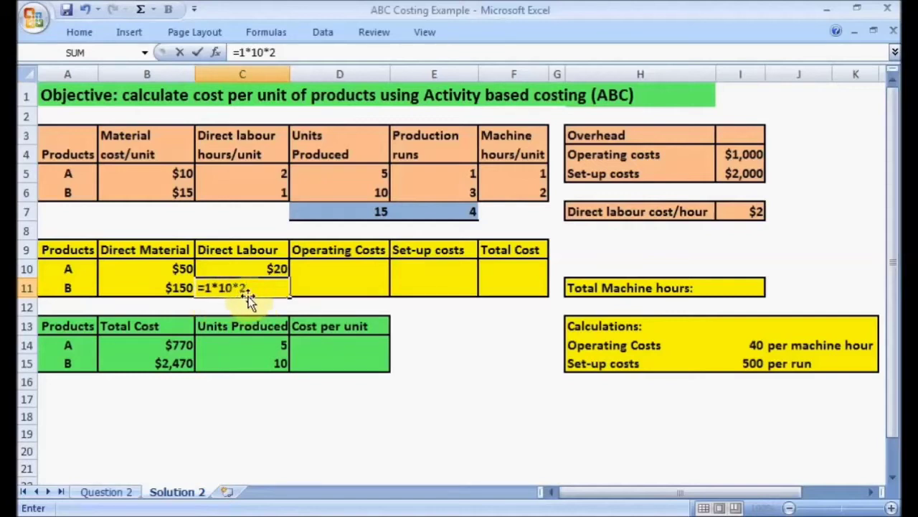
pyautogui.press('Return')
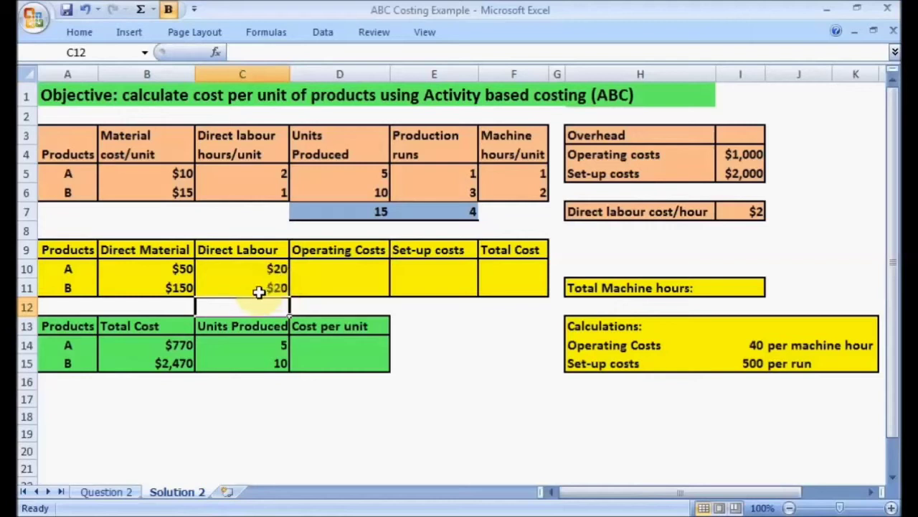
# Step: Calculate the total machine hours in I11 with the formula =1*5+2*10
pyautogui.click(336, 266)
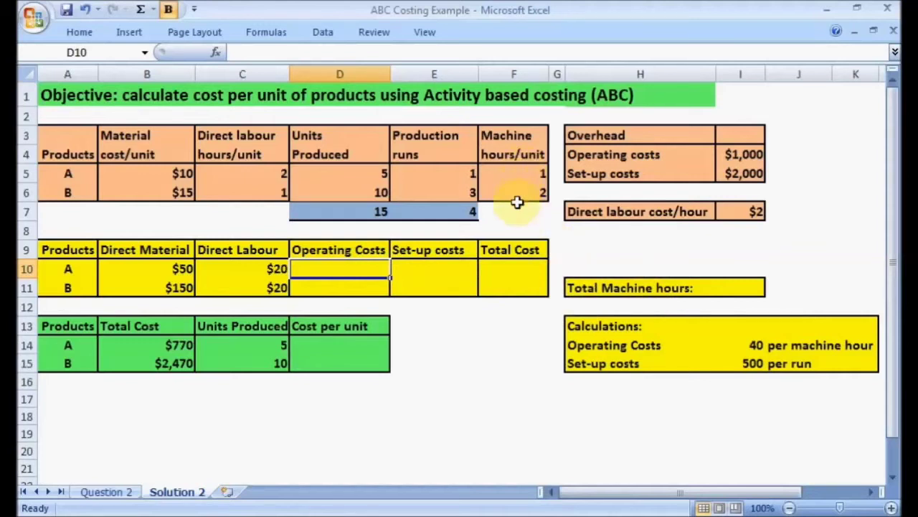
pyautogui.click(750, 288)
pyautogui.write('=1*5+2')
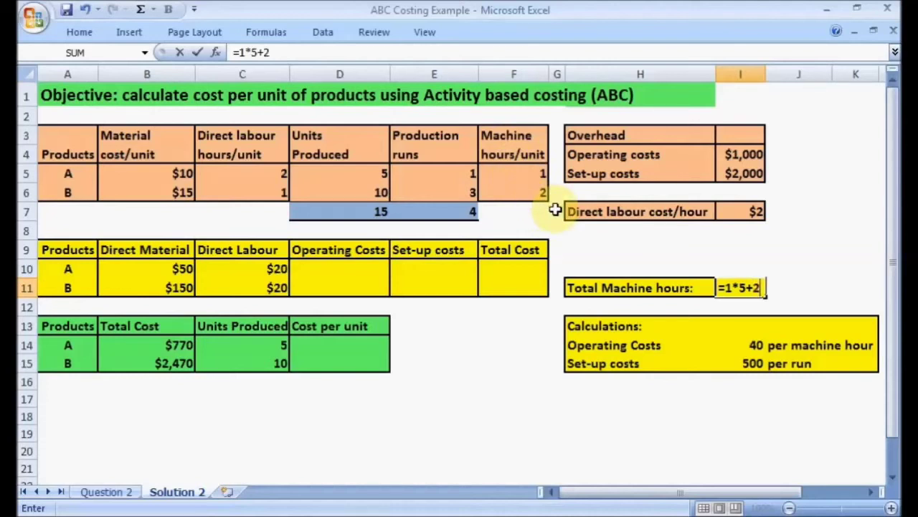
pyautogui.write('*')
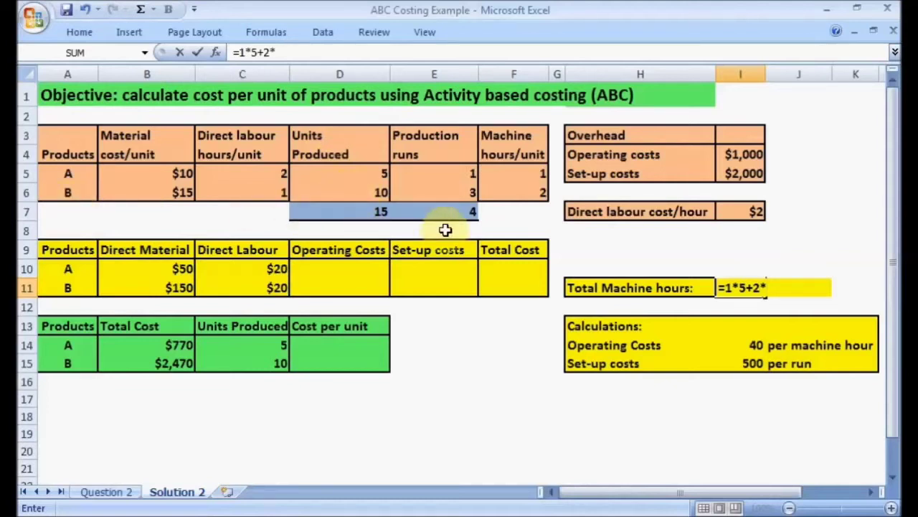
pyautogui.press('Return')
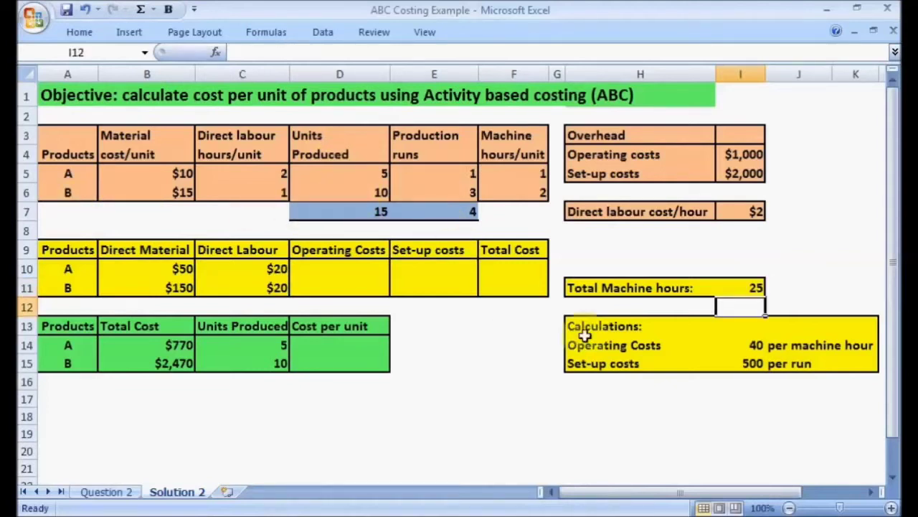
pyautogui.click(746, 286)
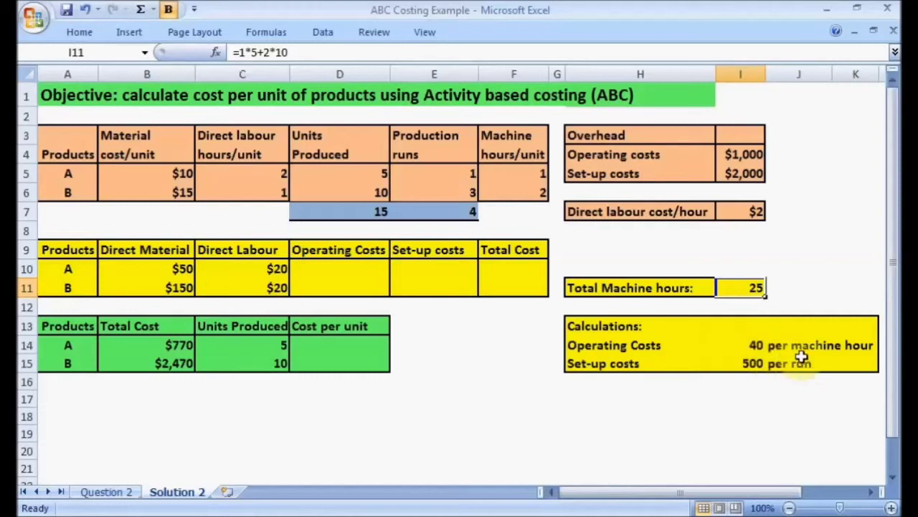
# Step: Using the rate per machine hour, calculate Operating Costs with =40*1*5 for product A and =40*2*10 for product B
pyautogui.click(747, 345)
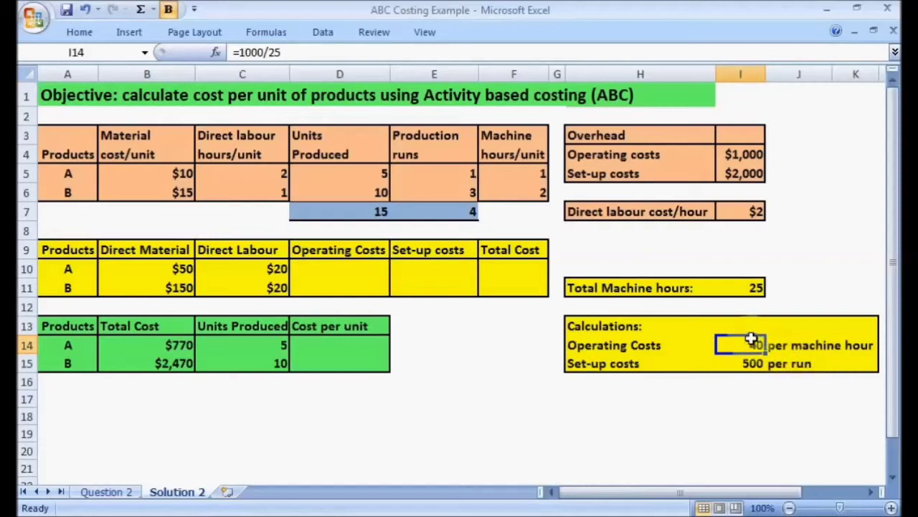
pyautogui.click(342, 268)
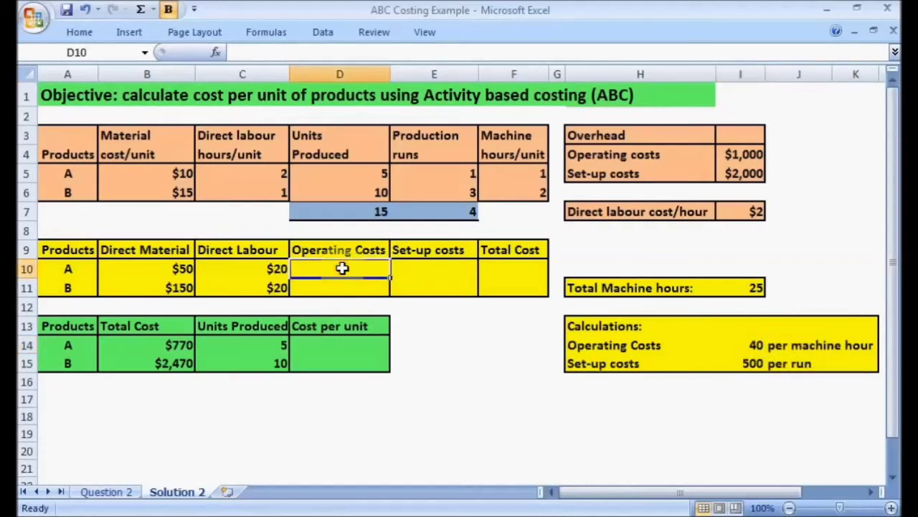
pyautogui.write('=')
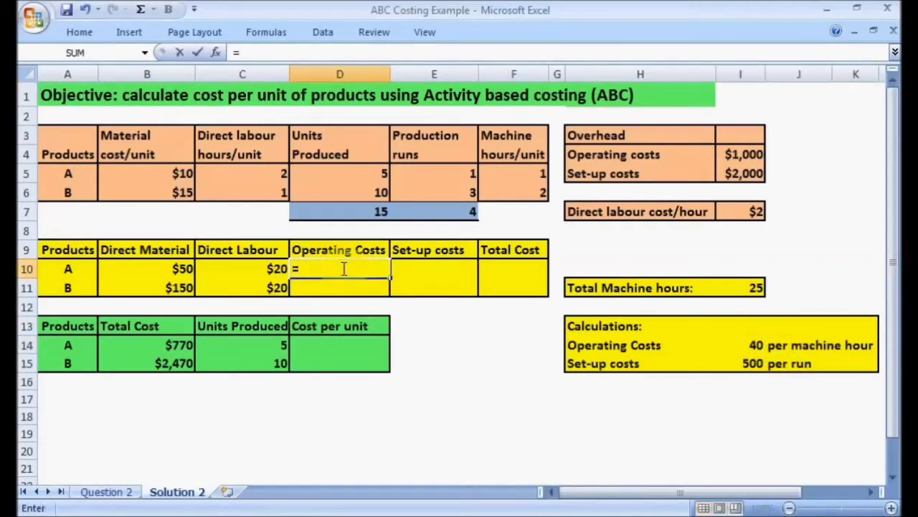
pyautogui.write('40*1*5')
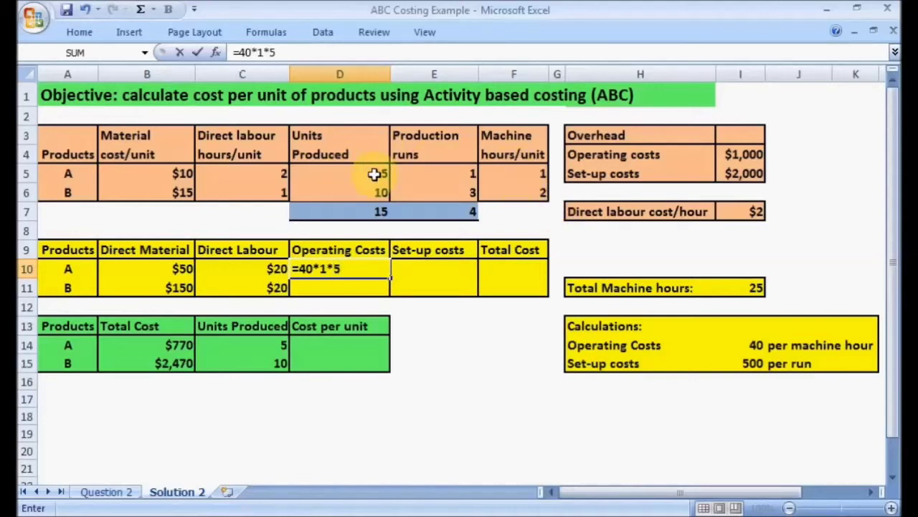
pyautogui.press('Return')
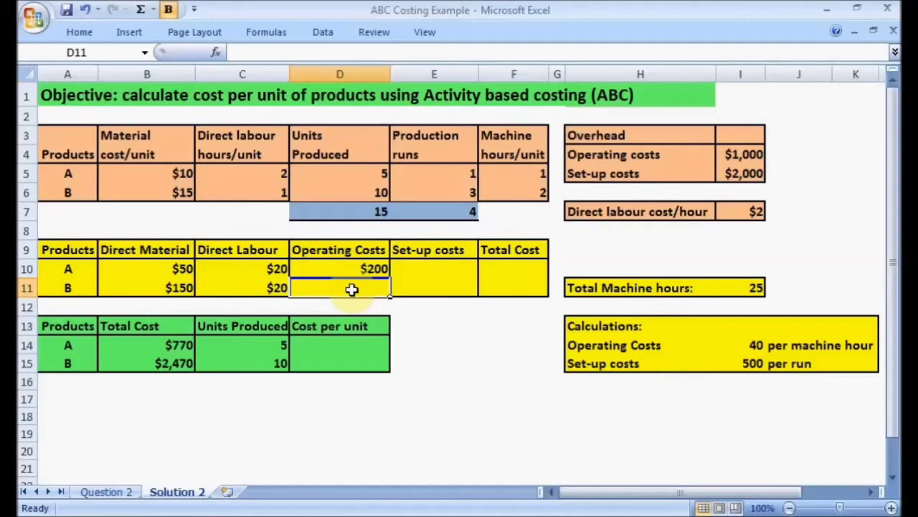
pyautogui.write('=40*2*')
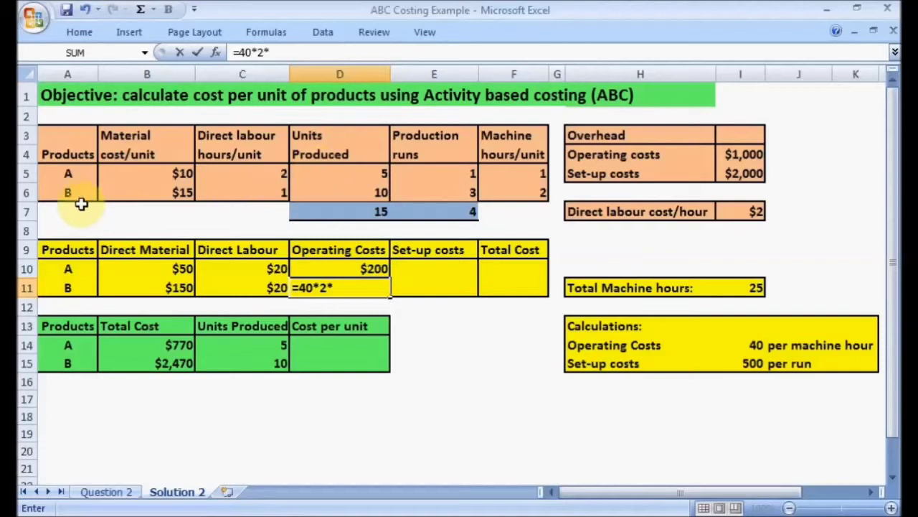
pyautogui.write('10')
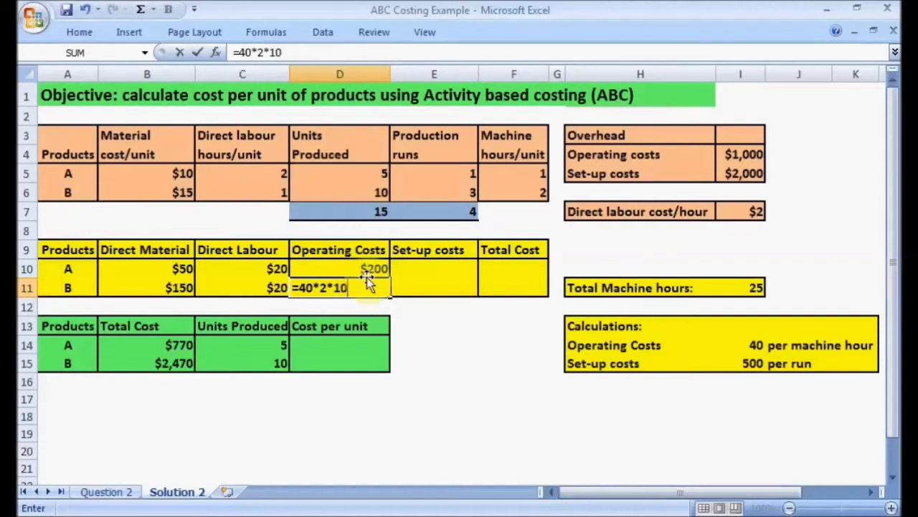
pyautogui.press('Return')
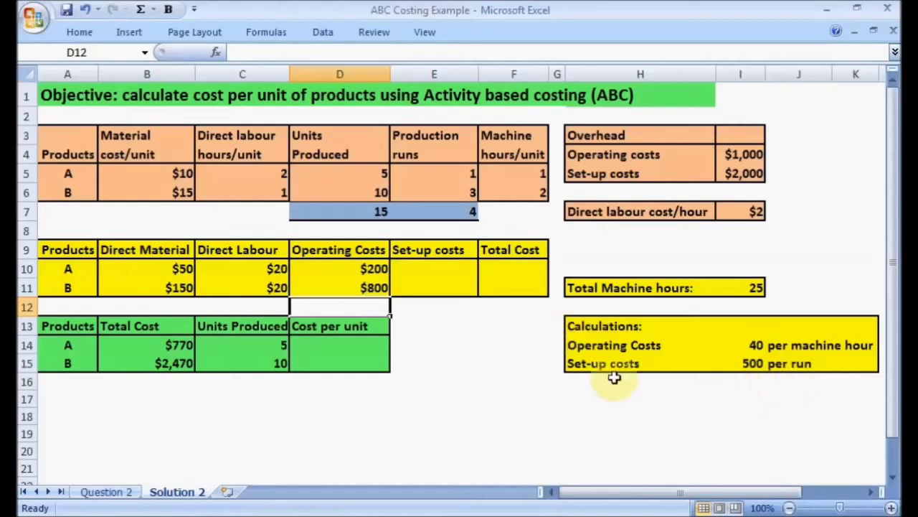
# Step: Using the set-up rate per run, calculate Set-up costs with =500*E5 for product A and =500*3 for product B
pyautogui.click(750, 363)
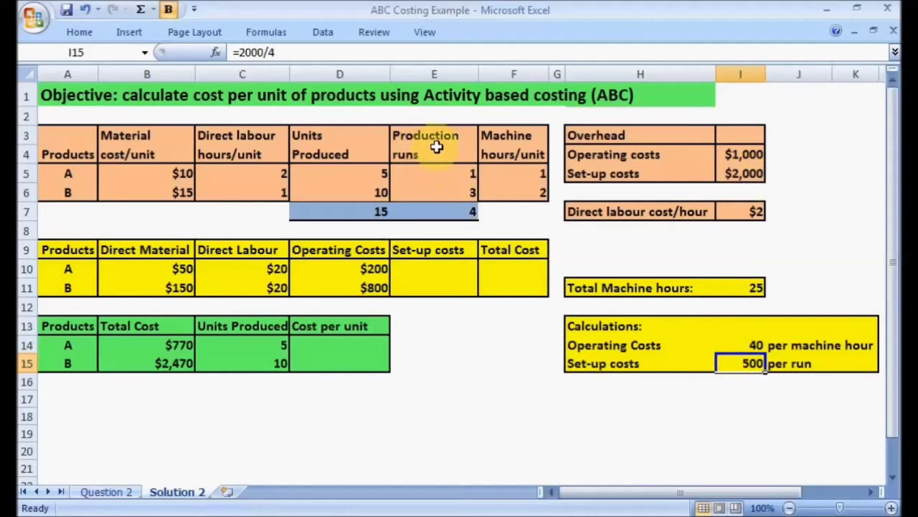
pyautogui.click(452, 208)
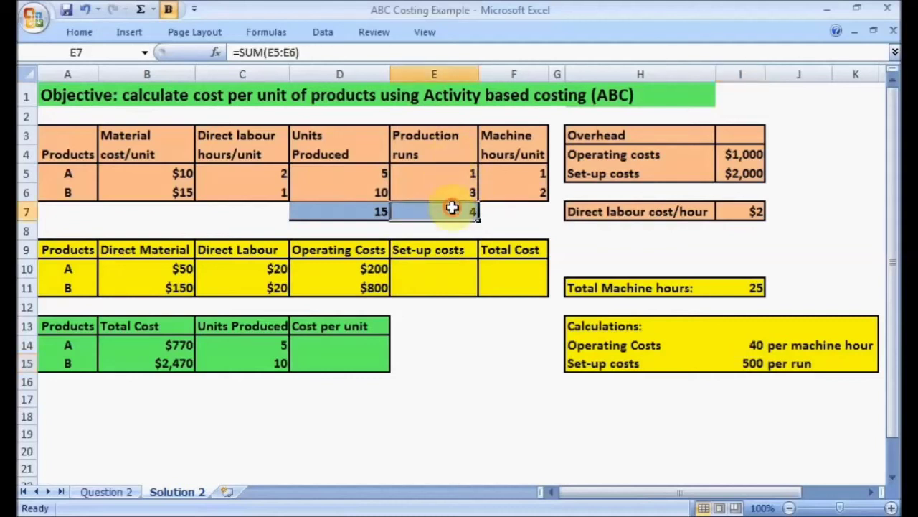
pyautogui.click(750, 362)
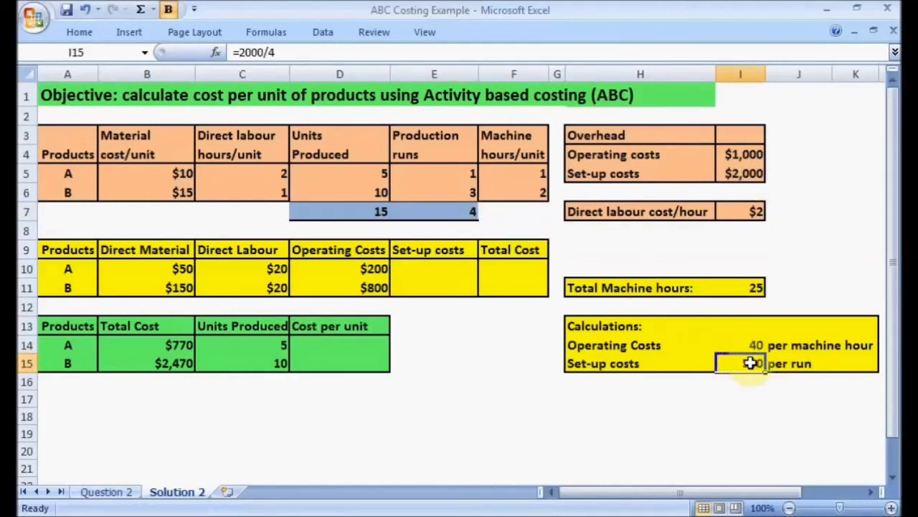
pyautogui.click(434, 267)
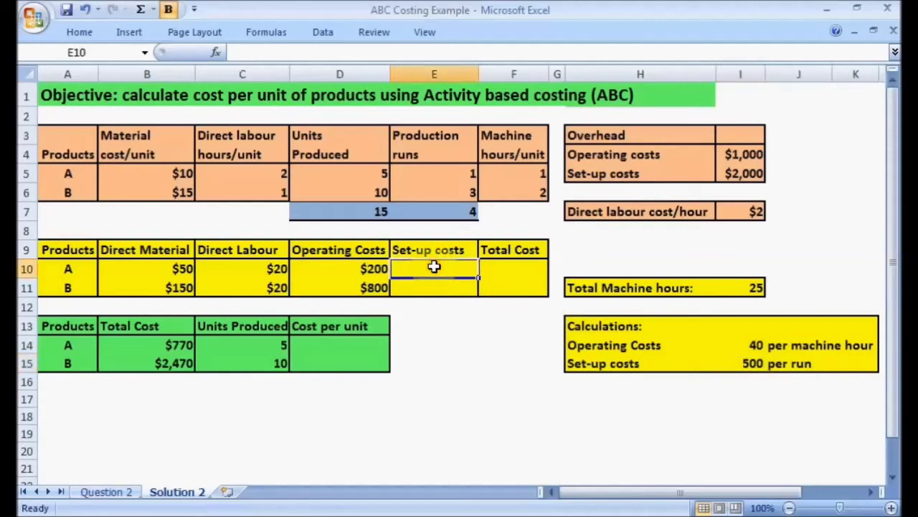
pyautogui.write('=')
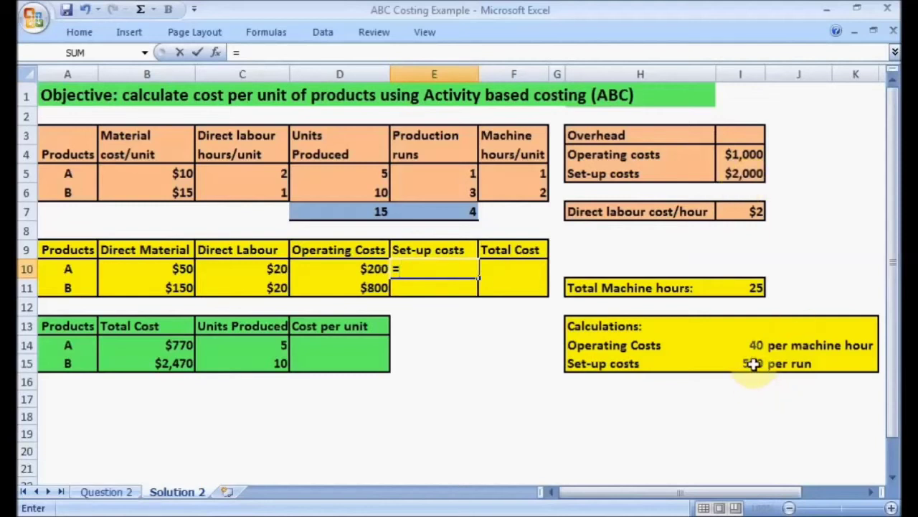
pyautogui.write('500*')
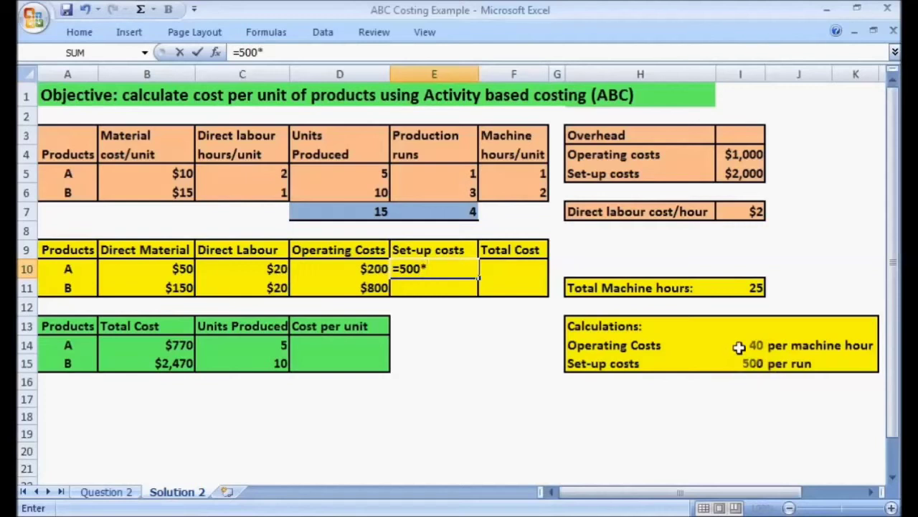
pyautogui.click(463, 172)
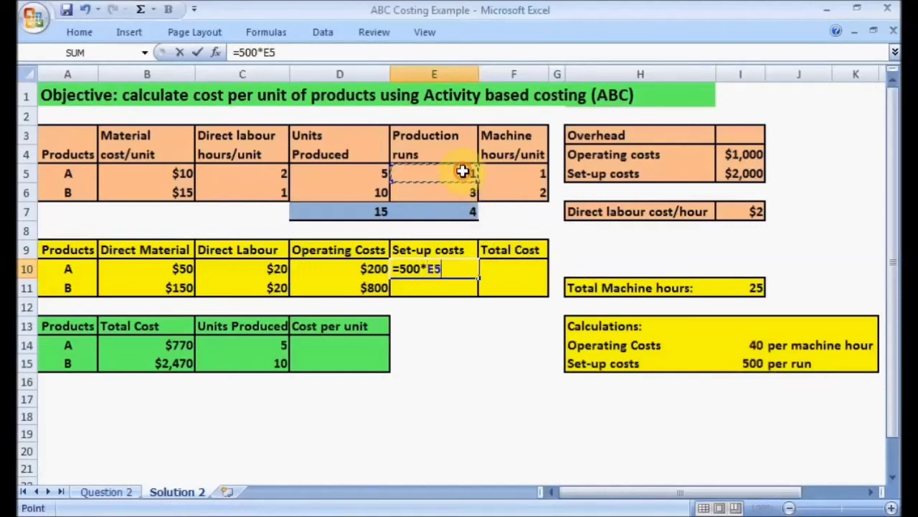
pyautogui.press('Return')
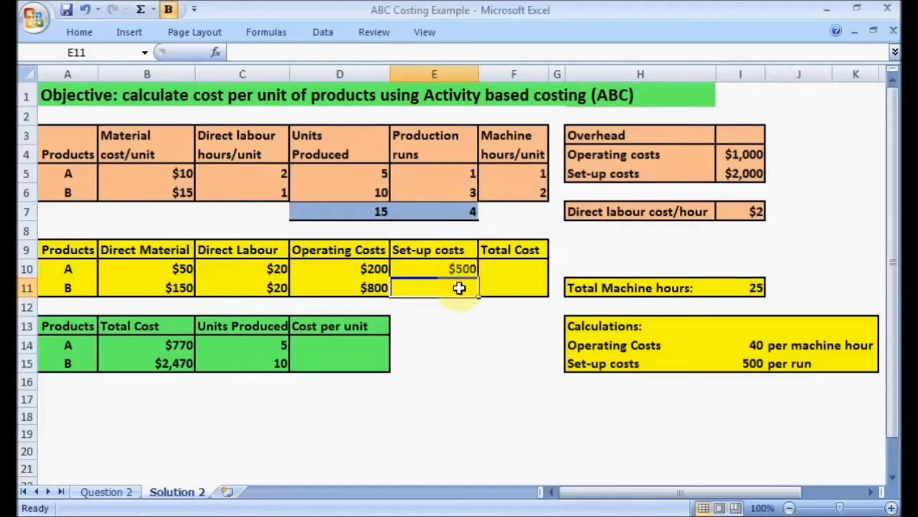
pyautogui.write('=500*3')
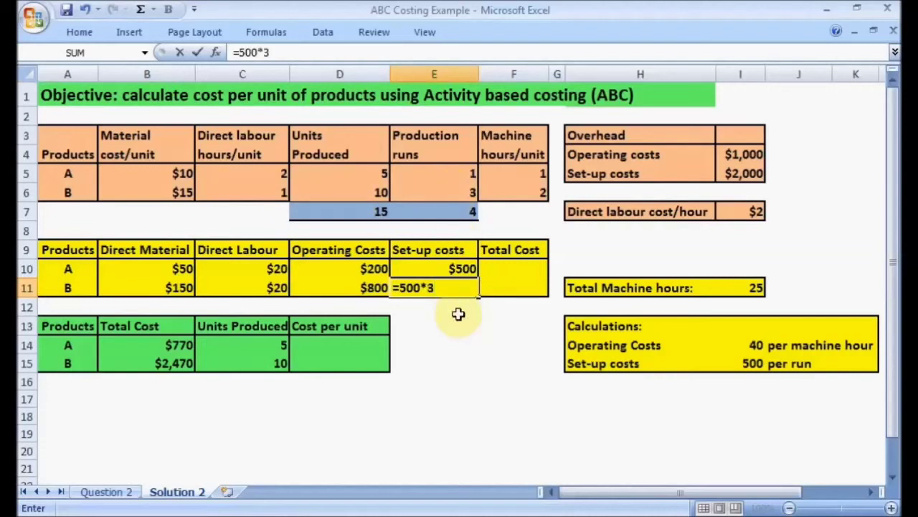
pyautogui.press('Return')
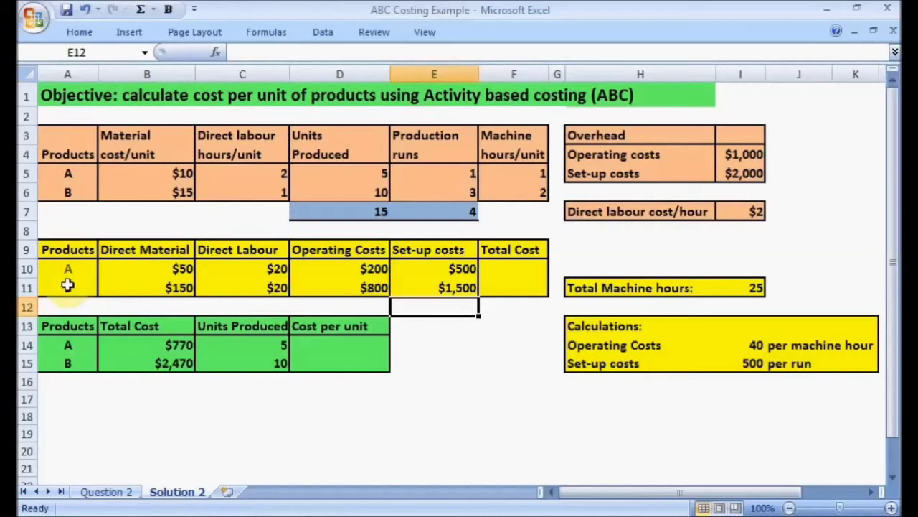
# Step: Check the sum of both products' set-up costs in E10:E11 against the set-up overhead
pyautogui.click(457, 264)
pyautogui.moveTo(453, 277); pyautogui.dragTo(453, 303)
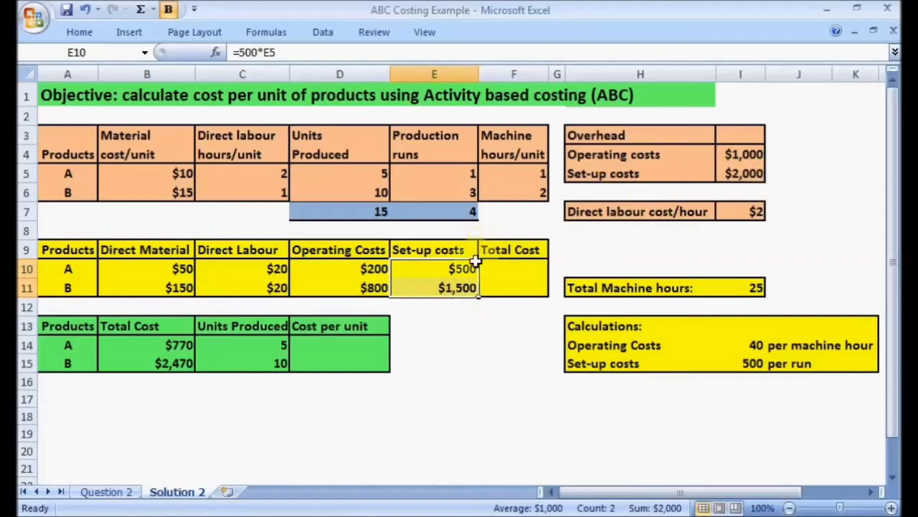
pyautogui.click(444, 308)
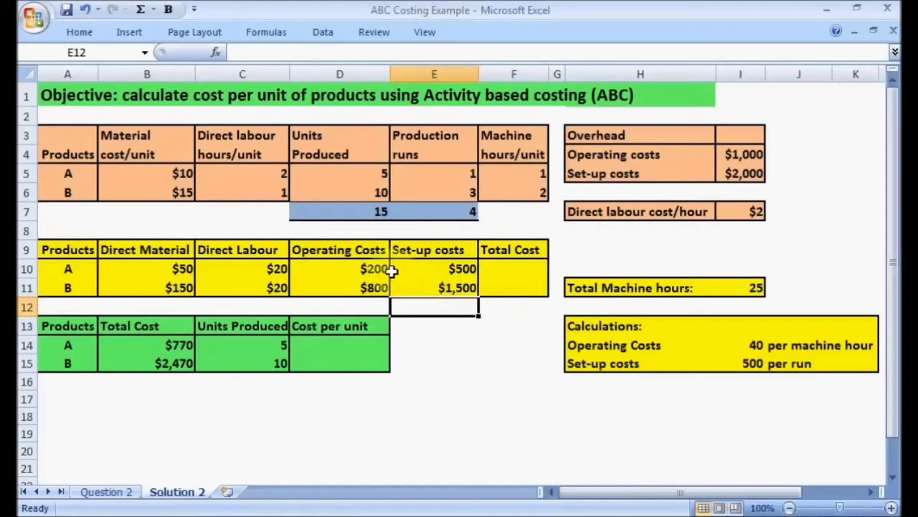
# Step: Check the sum of both products' operating costs in D10:D11 against the operating costs overhead in I4
pyautogui.moveTo(370, 268)
pyautogui.mouseDown()
pyautogui.moveTo(365, 286)
pyautogui.moveTo(373, 281)
pyautogui.mouseUp()
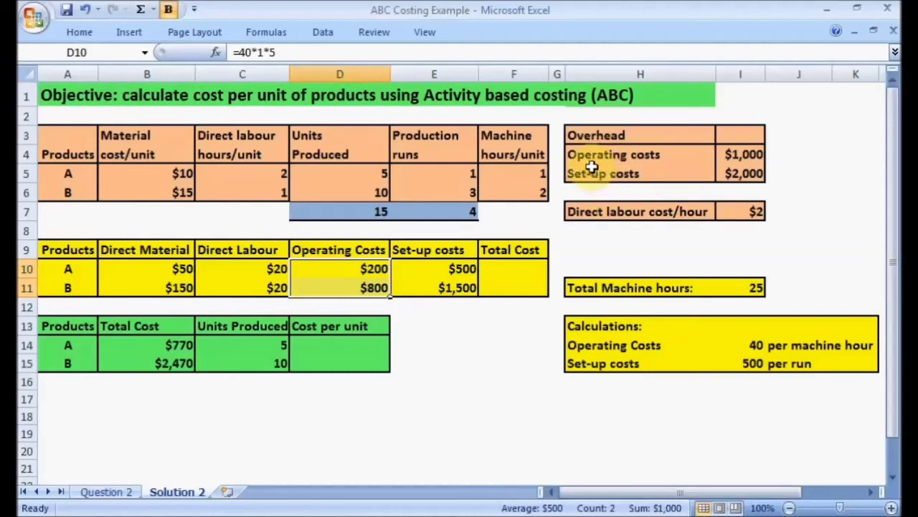
pyautogui.click(732, 153)
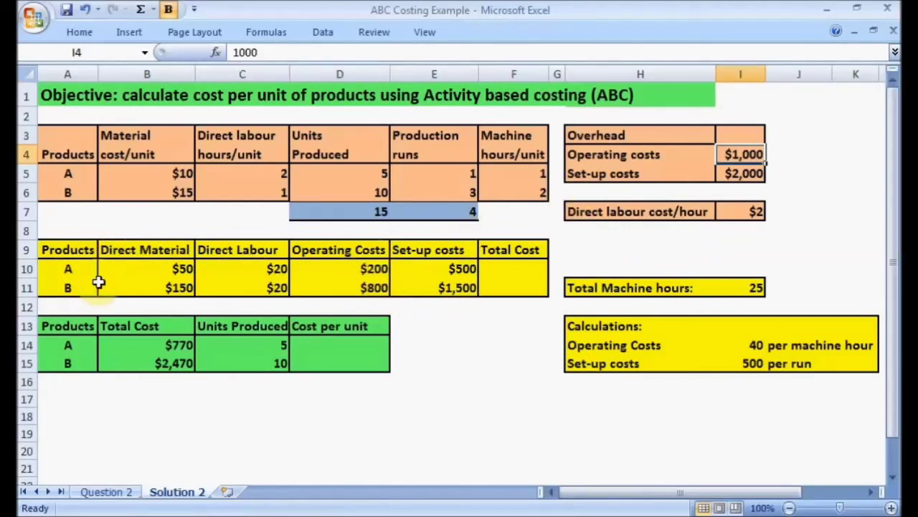
pyautogui.click(349, 271)
pyautogui.moveTo(348, 271); pyautogui.dragTo(349, 287)
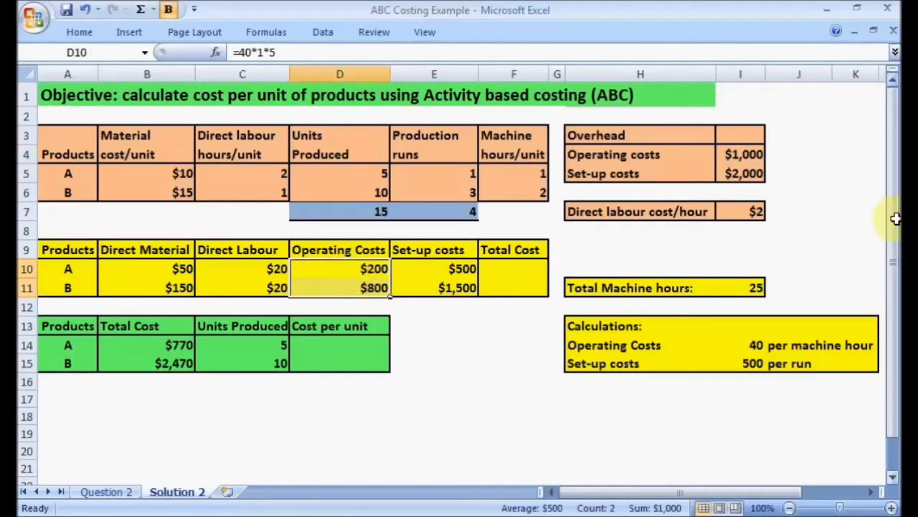
pyautogui.click(496, 307)
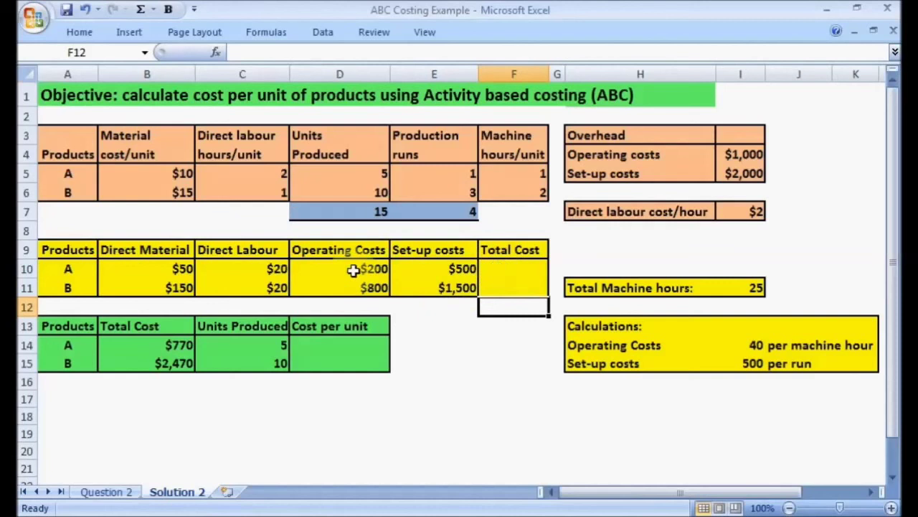
# Step: Calculate product A's Total Cost in F10 with =SUM(B10:E10) and copy the formula down to product B in F11
pyautogui.click(512, 262)
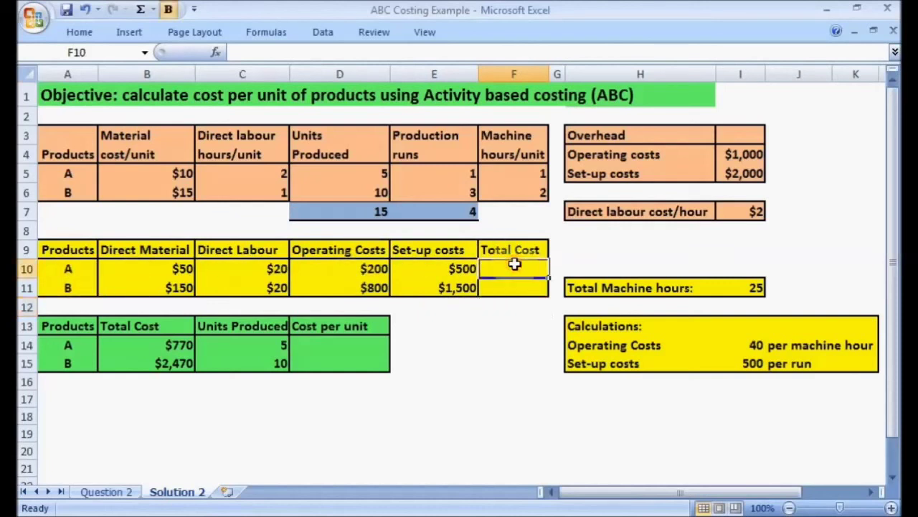
pyautogui.click(139, 10)
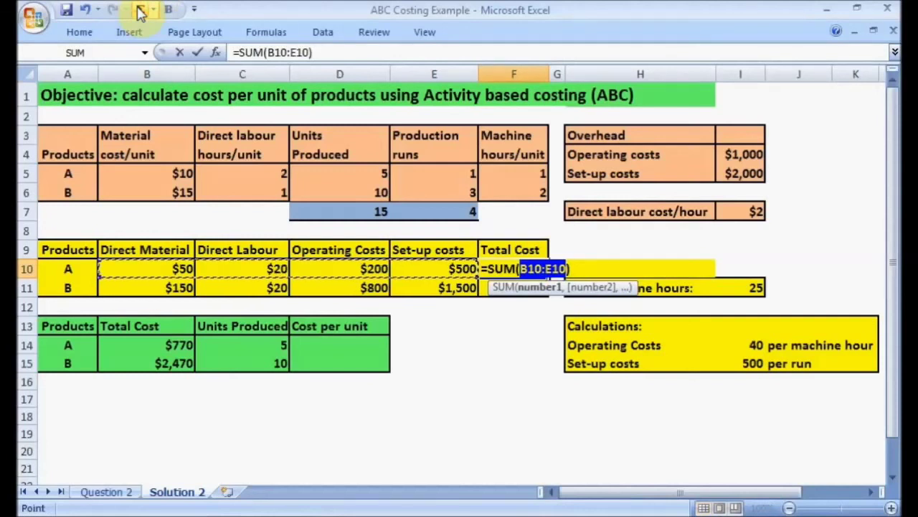
pyautogui.press('Return')
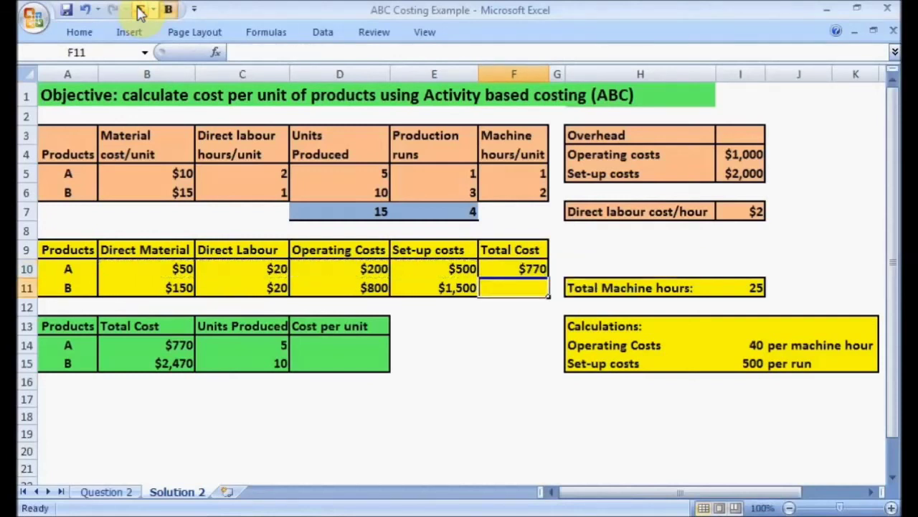
pyautogui.click(507, 270)
pyautogui.moveTo(549, 280); pyautogui.dragTo(550, 292)
pyautogui.click(521, 304)
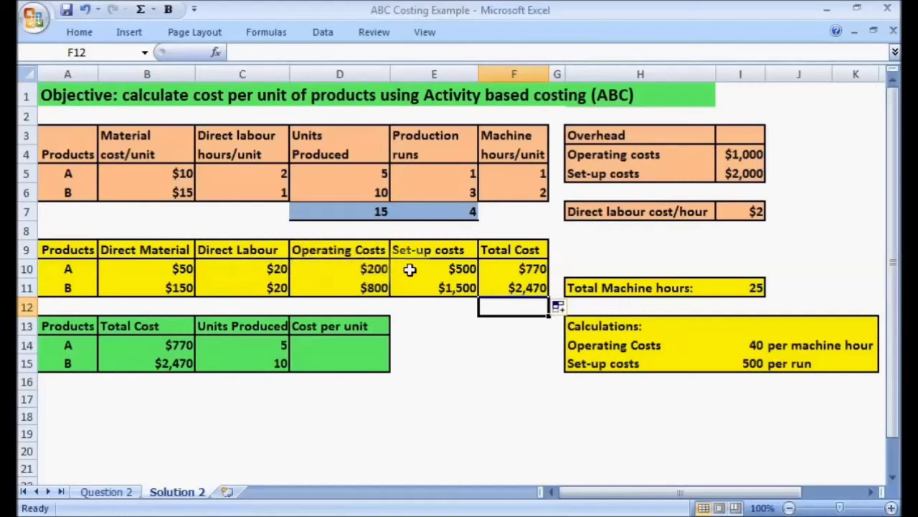
pyautogui.click(517, 269)
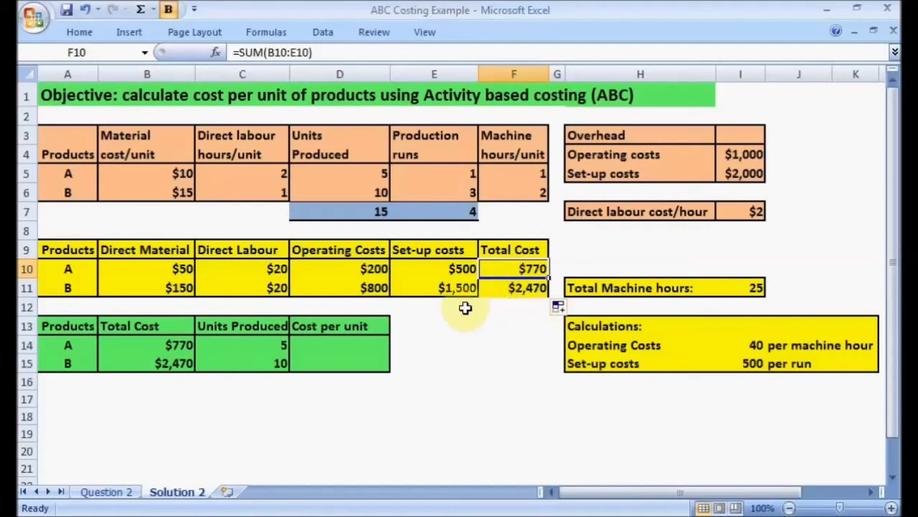
pyautogui.click(526, 290)
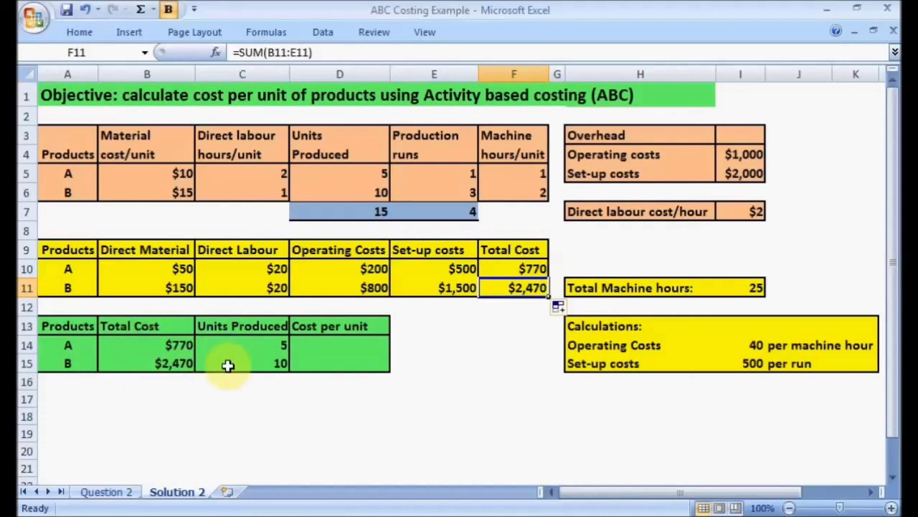
# Step: Calculate product A's Cost per unit in D14 with the formula =770/5
pyautogui.click(346, 344)
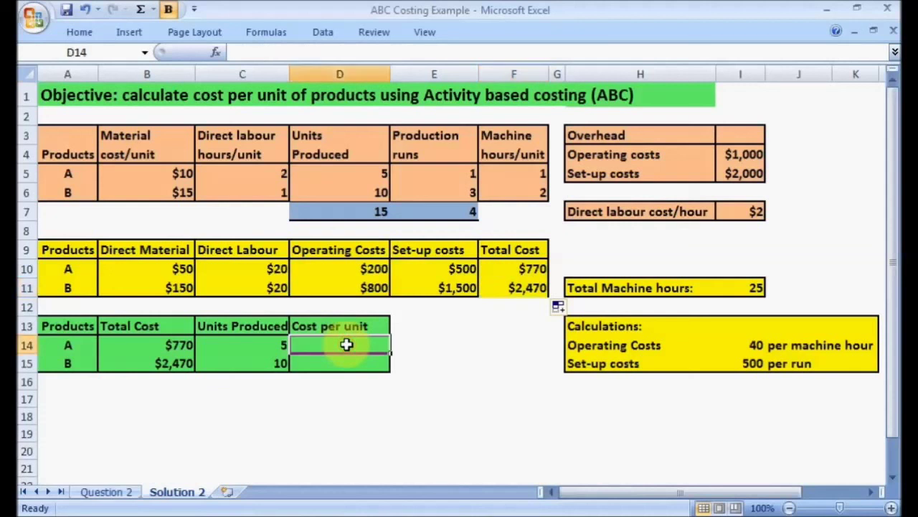
pyautogui.write('=')
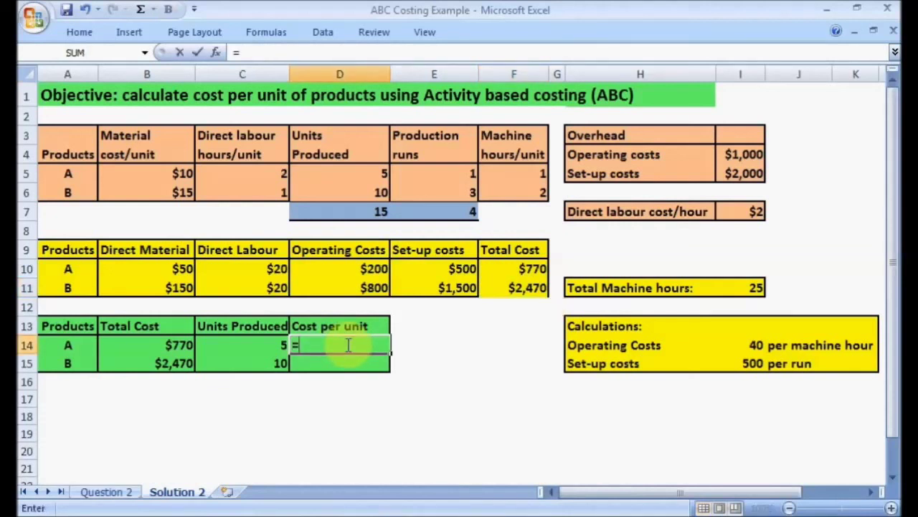
pyautogui.click(185, 359)
pyautogui.write('77')
pyautogui.press('BackSpace')
pyautogui.press('BackSpace')
pyautogui.press('BackSpace')
pyautogui.press('BackSpace')
pyautogui.press('BackSpace')
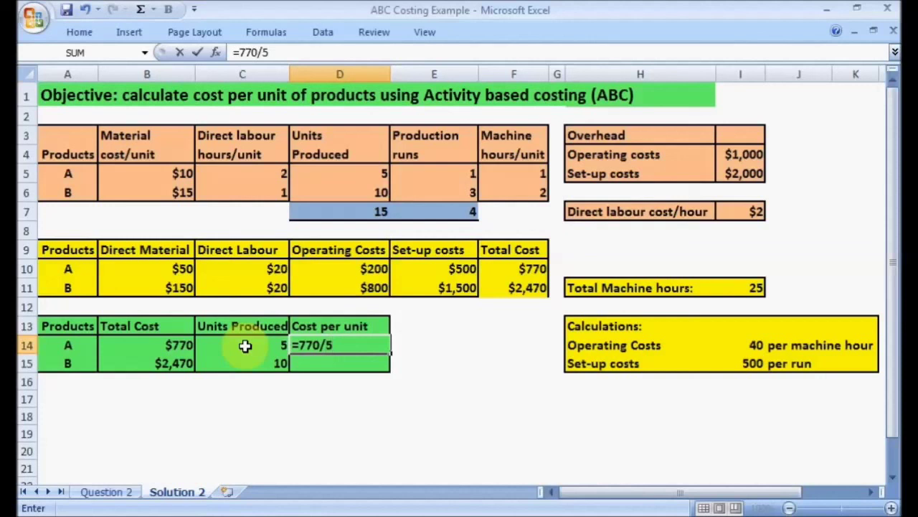
pyautogui.press('Return')
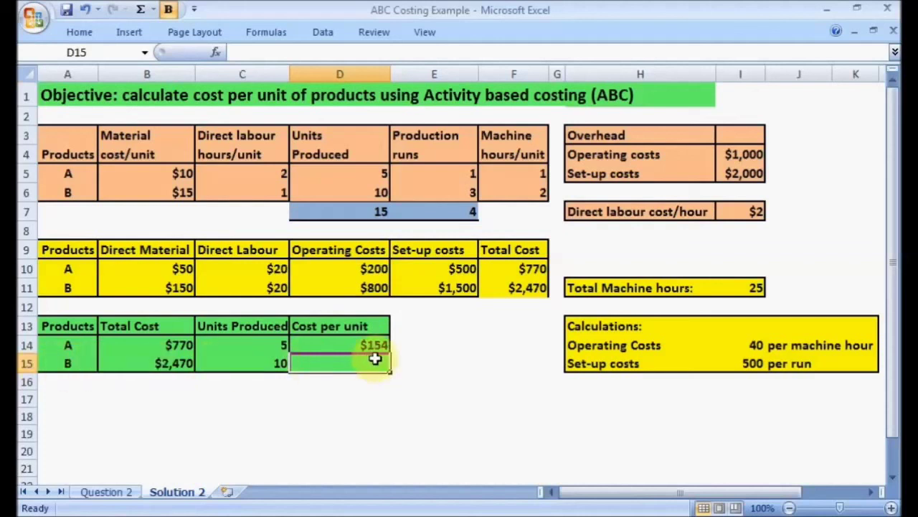
# Step: Calculate product B's Cost per unit in D15 with the formula =2470/10
pyautogui.write('=2470/10')
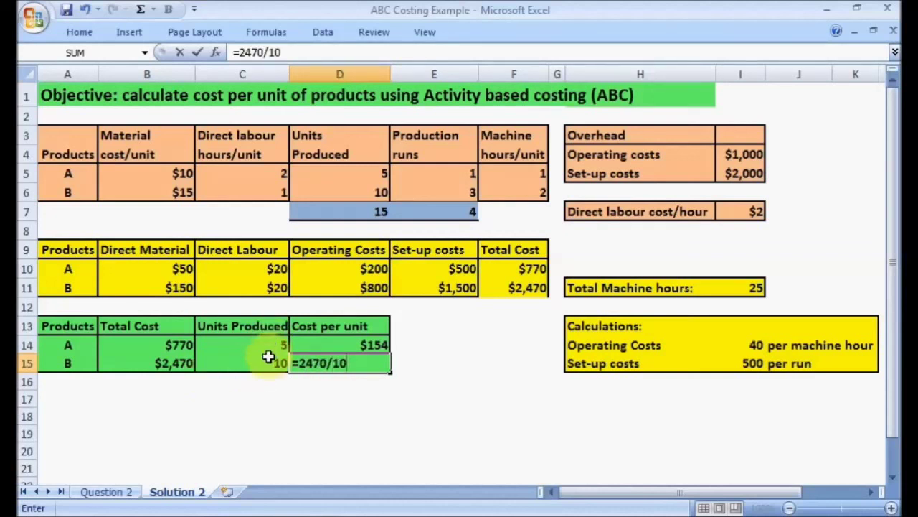
pyautogui.press('Return')
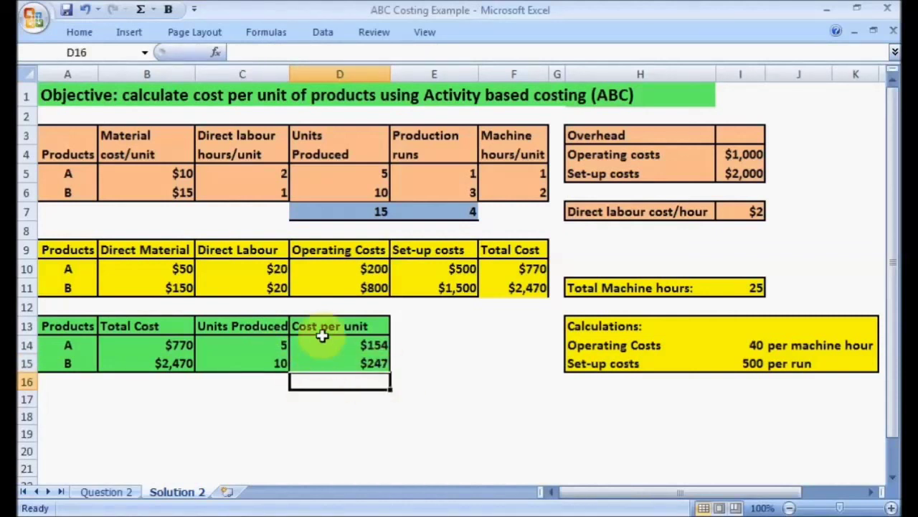
pyautogui.click(423, 374)
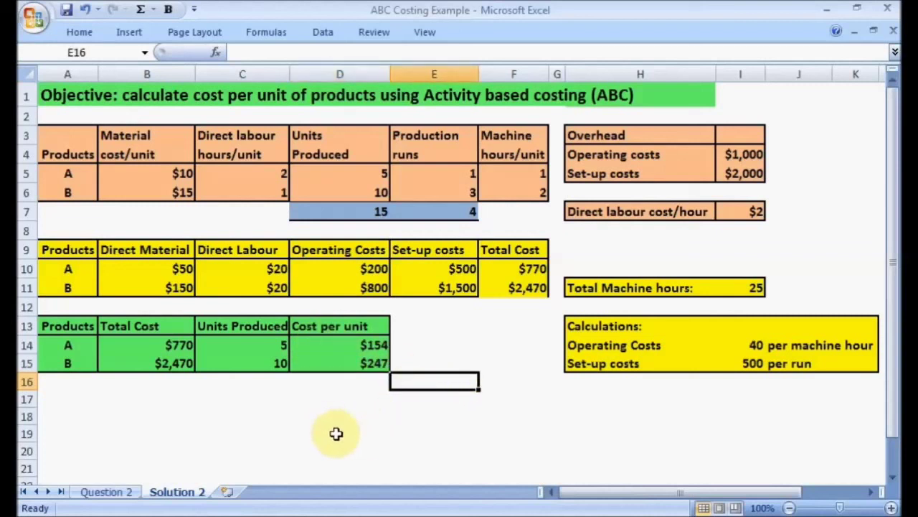
# Step: Enter the text SUBSCRIBE in cell C19 below the tables and make it bold
pyautogui.click(206, 432)
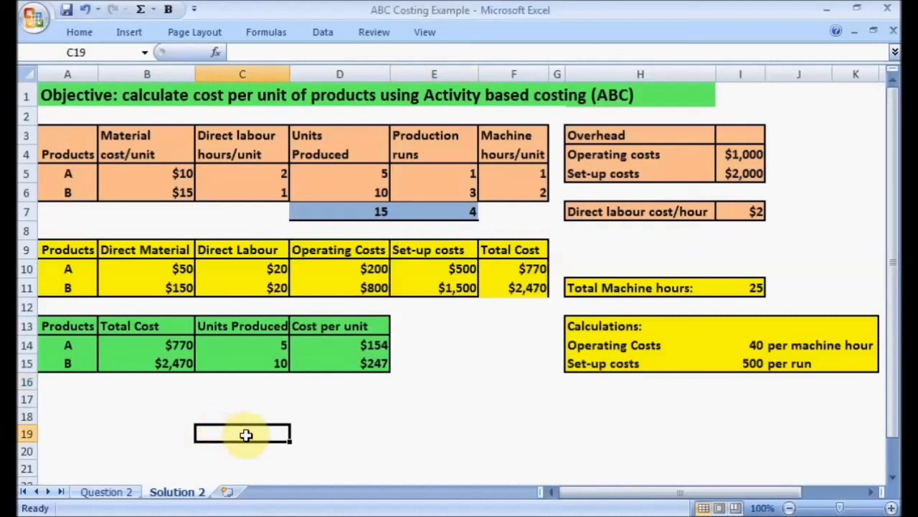
pyautogui.write('SUBSCR')
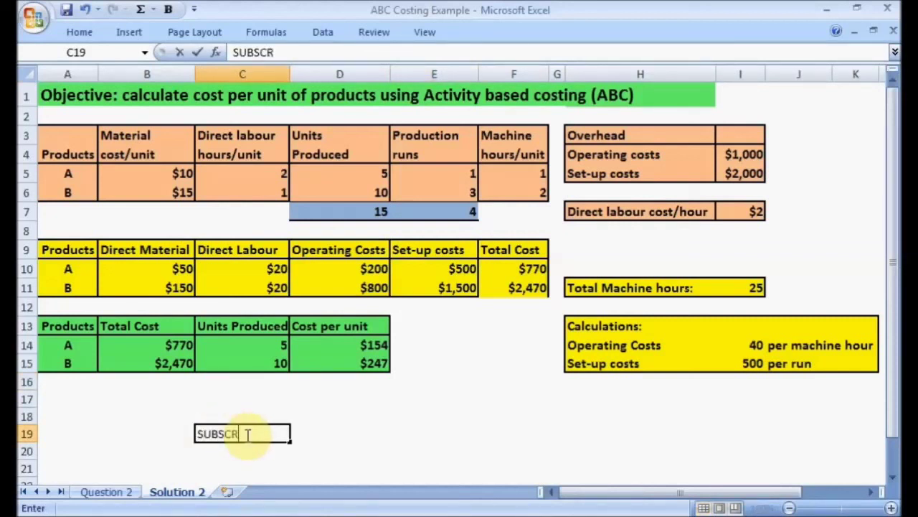
pyautogui.press('Return')
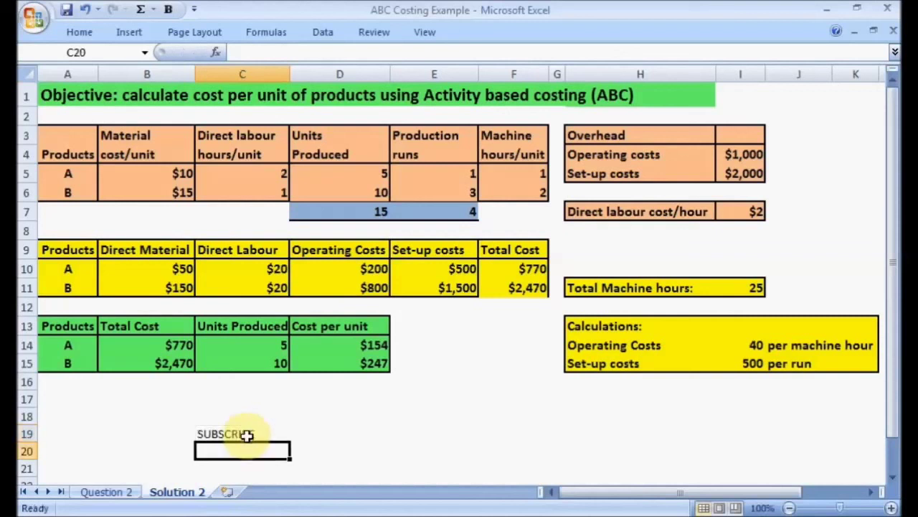
pyautogui.click(246, 434)
pyautogui.click(173, 10)
pyautogui.click(368, 467)
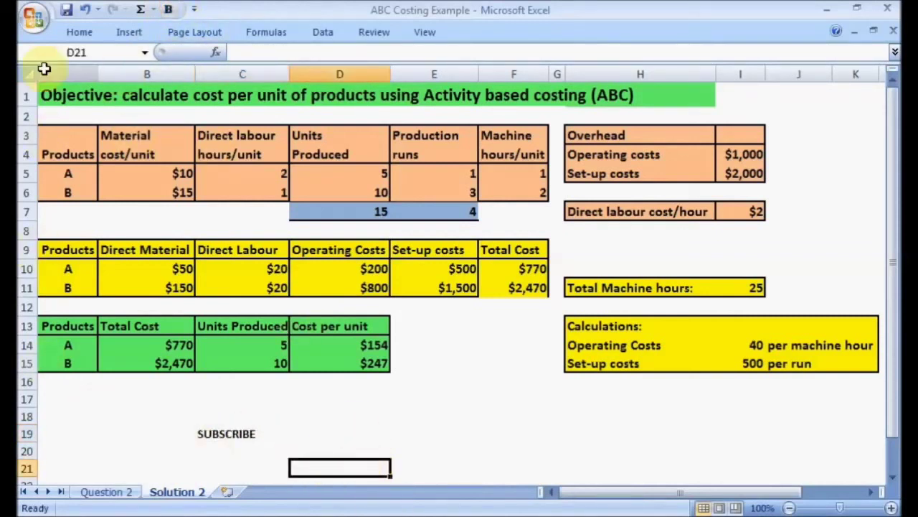